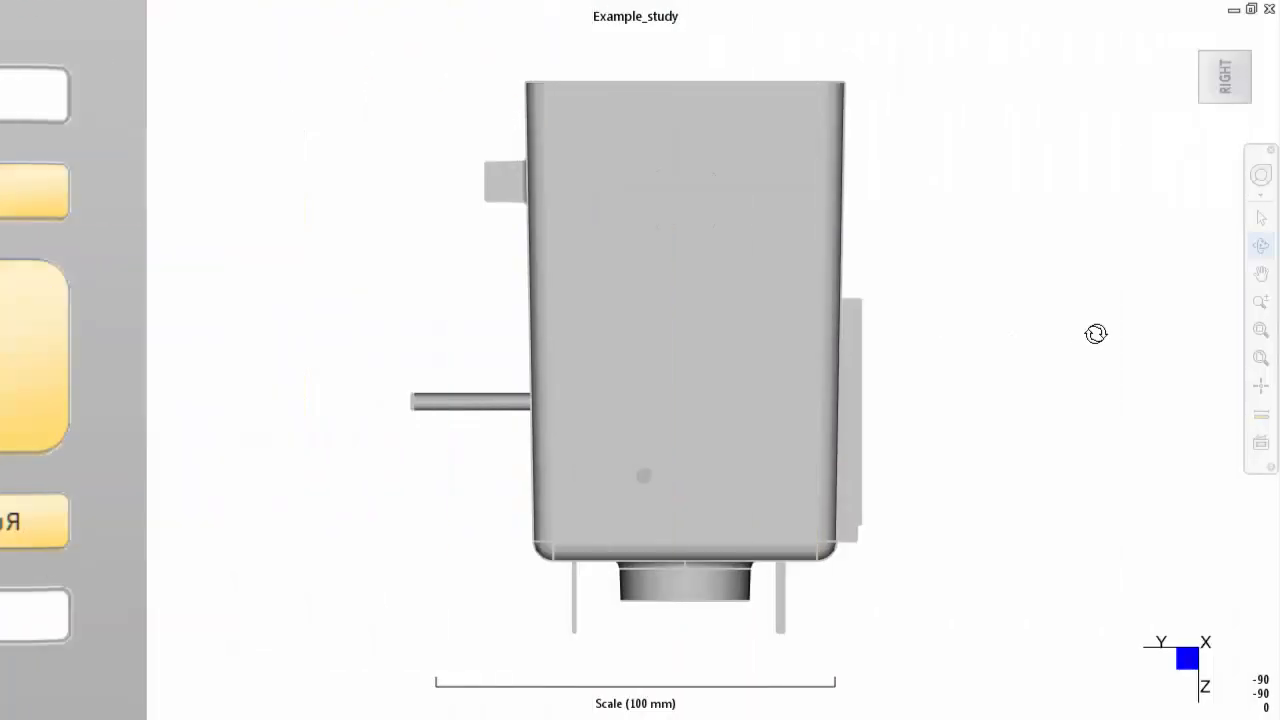
# - Orbit the Example_study part to view its underside and then its sides
pyautogui.moveTo(1110, 333); pyautogui.dragTo(0, 250)
pyautogui.moveTo(1231, 376); pyautogui.dragTo(158, 719)
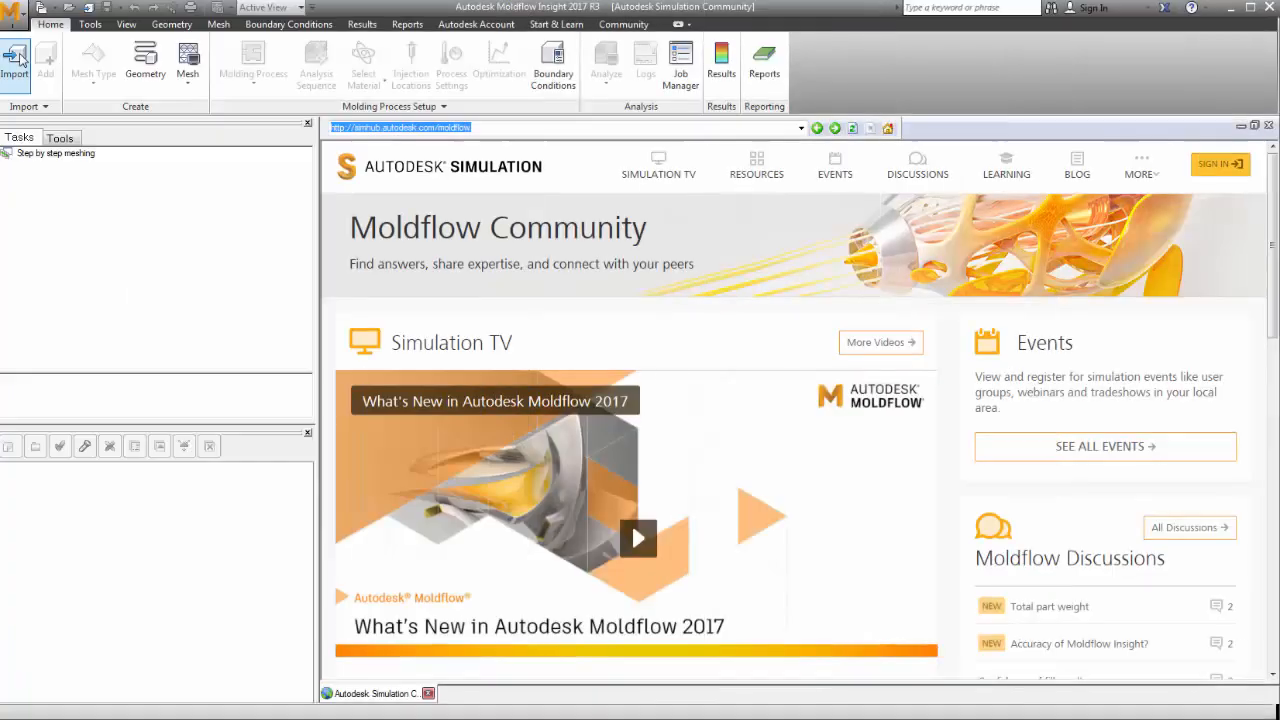
# - Import Example.ipt into Example_study with Dual Domain as the mesh type
pyautogui.click(15, 62)
pyautogui.doubleClick(512, 232)
pyautogui.click(660, 305)
pyautogui.click(657, 331)
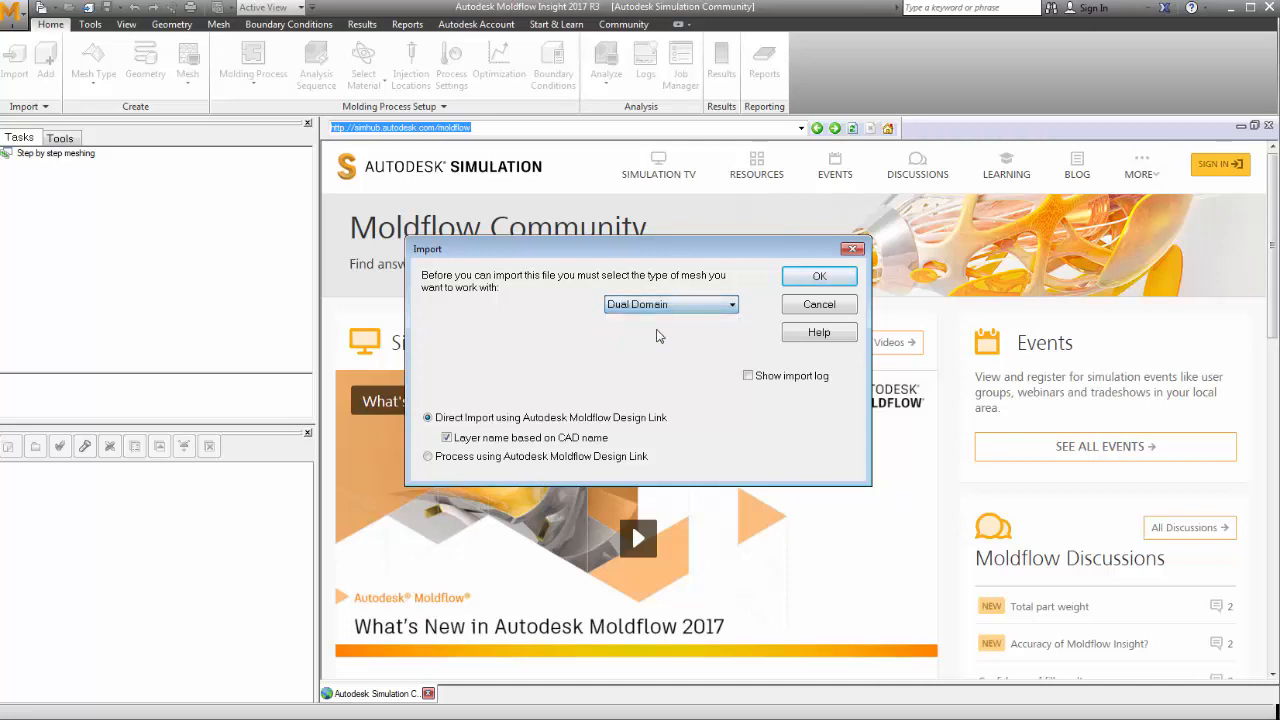
pyautogui.click(813, 280)
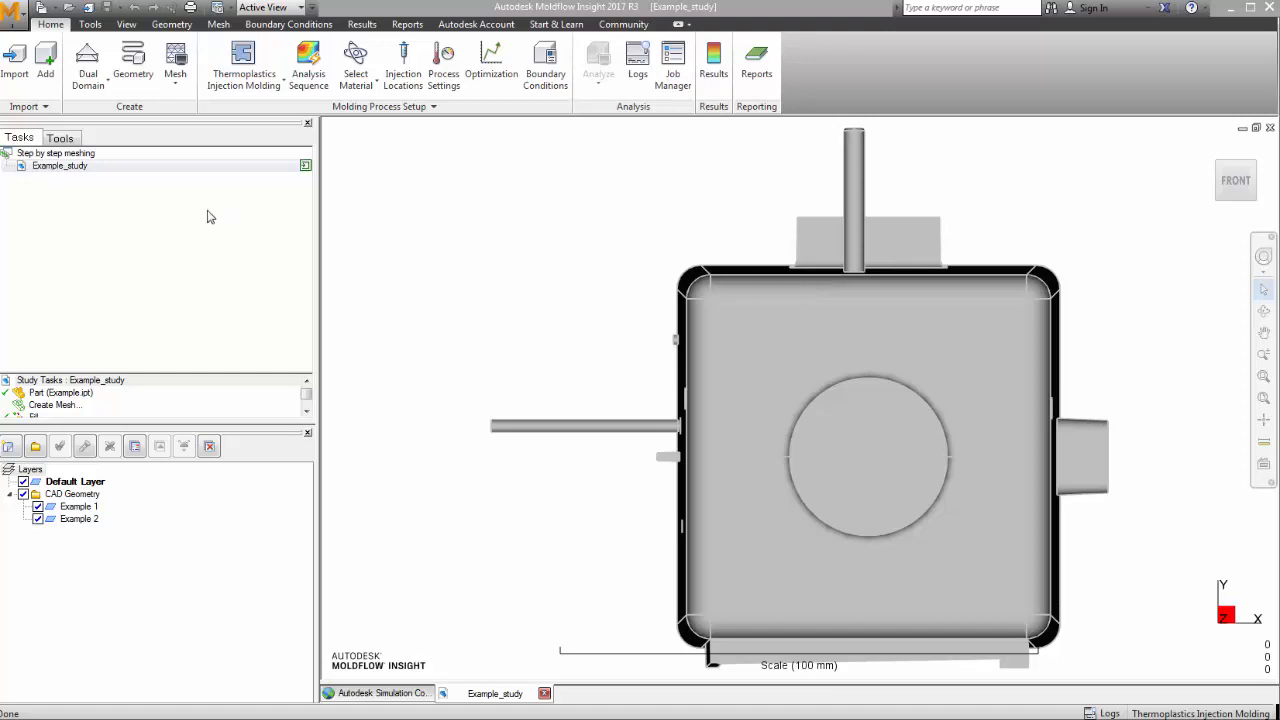
# - Generate the mesh with 2.47 mm global edge length and Match mesh enabled
pyautogui.click(175, 60)
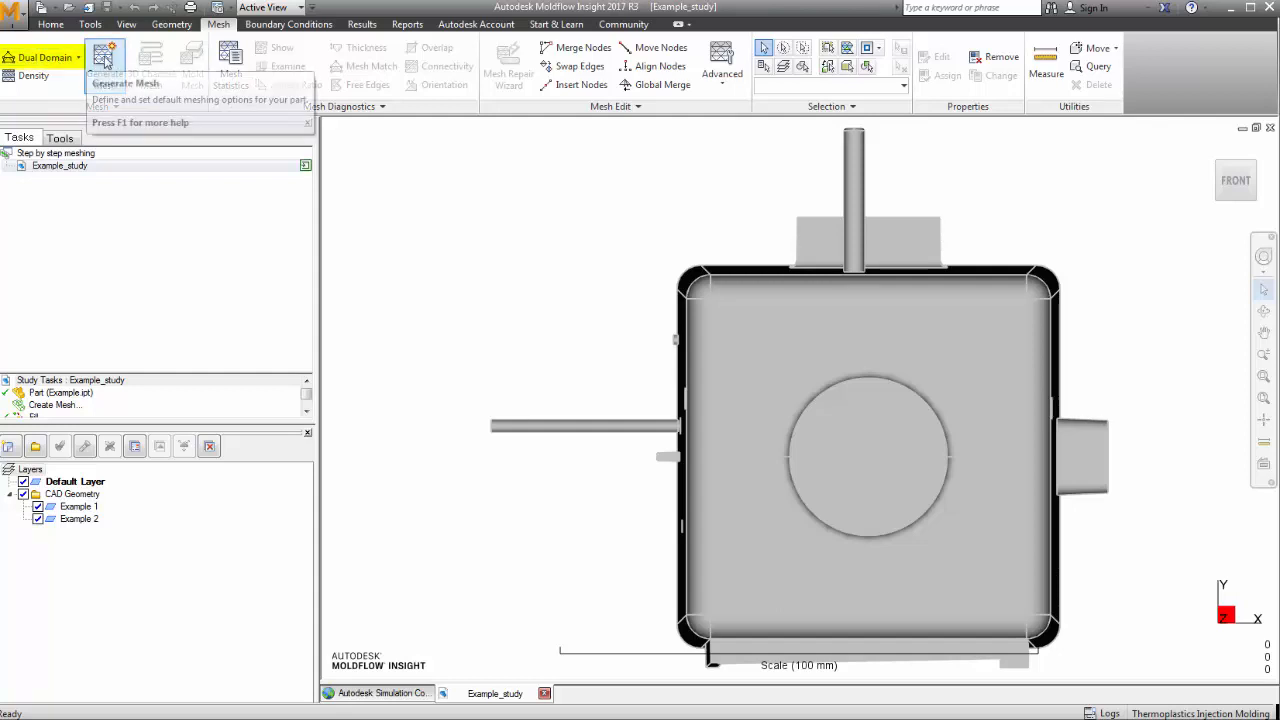
pyautogui.click(105, 62)
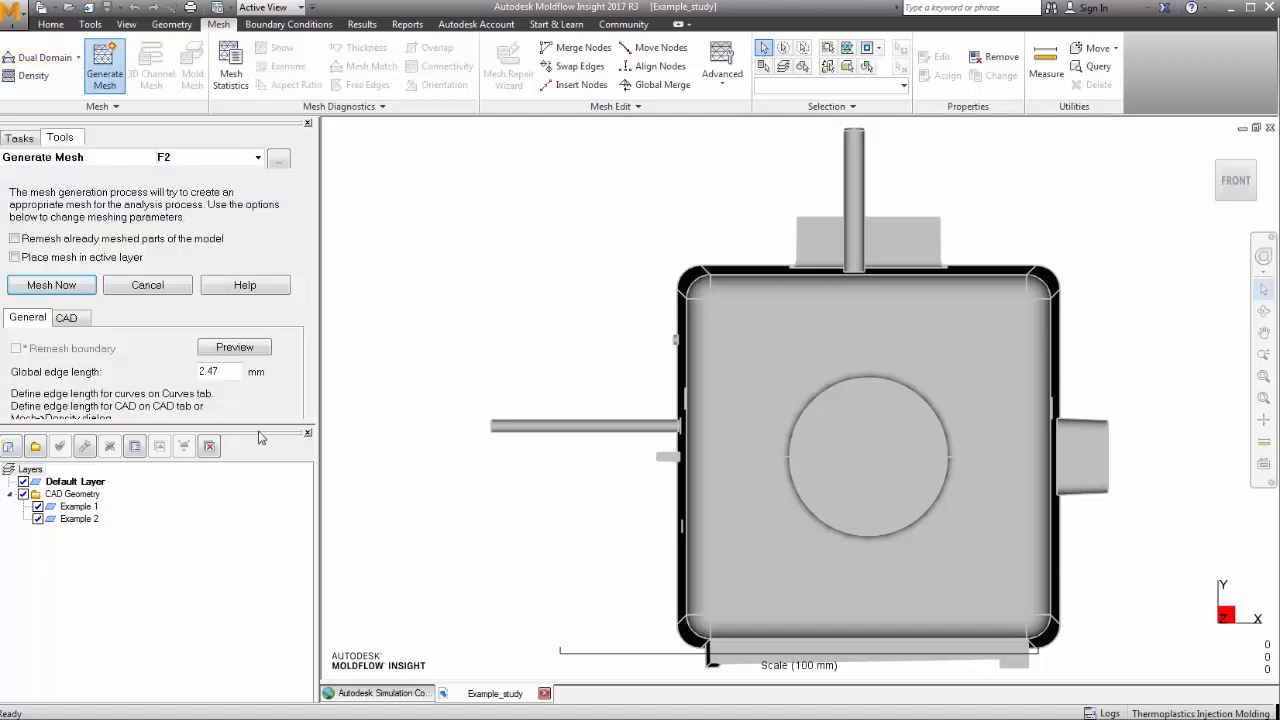
pyautogui.moveTo(266, 430); pyautogui.dragTo(252, 618)
pyautogui.moveTo(239, 373); pyautogui.dragTo(176, 371)
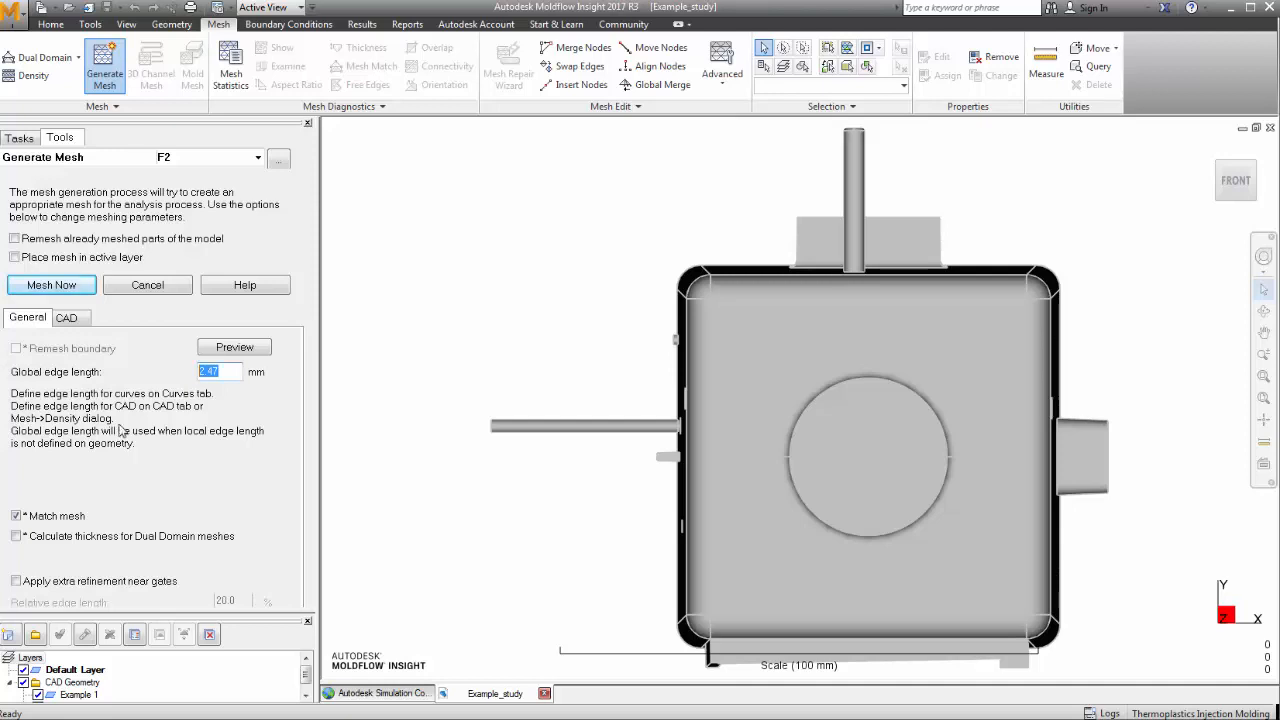
pyautogui.click(15, 517)
pyautogui.click(73, 287)
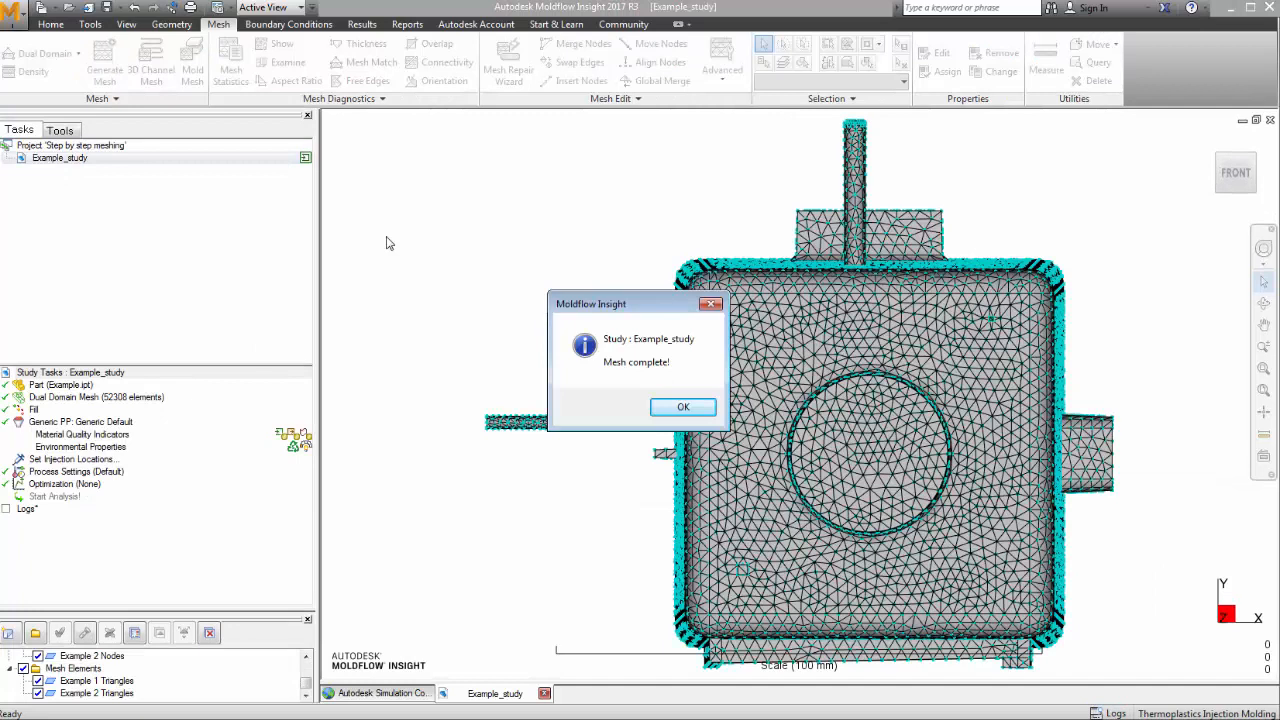
# - Dismiss the mesh-complete message and show triangle statistics, highlighting the 382 element intersections
pyautogui.click(680, 408)
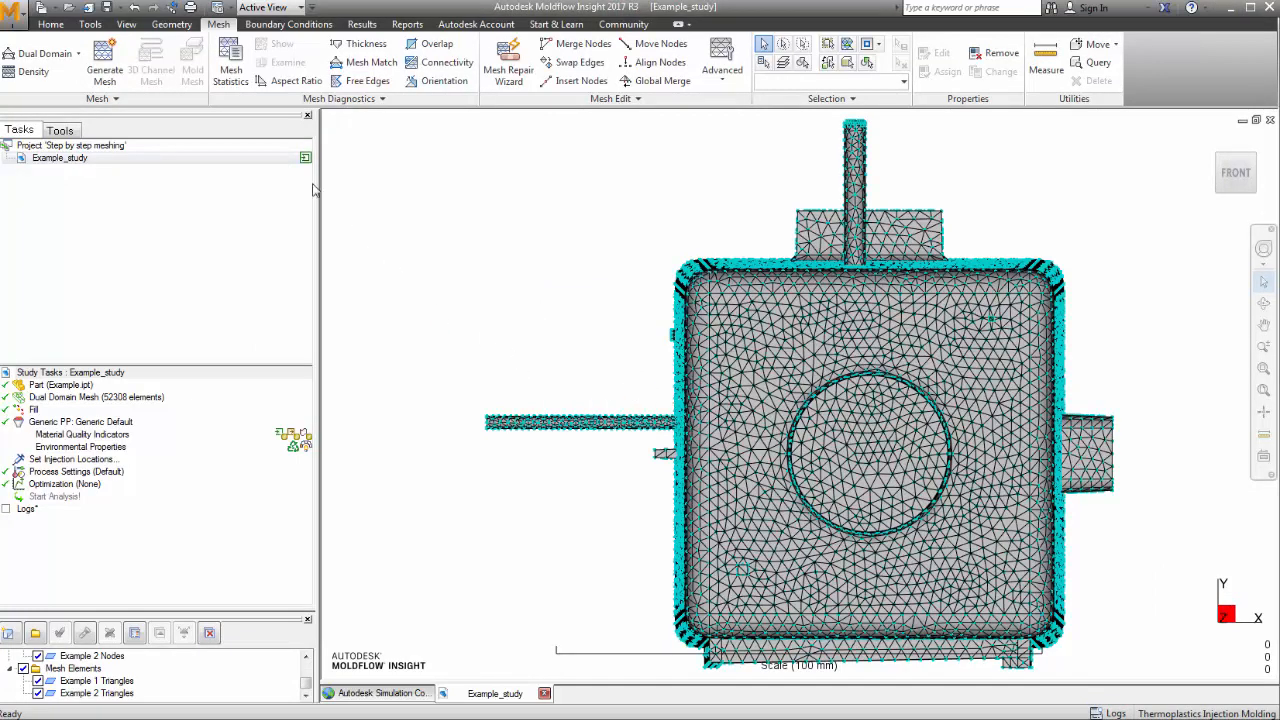
pyautogui.click(240, 68)
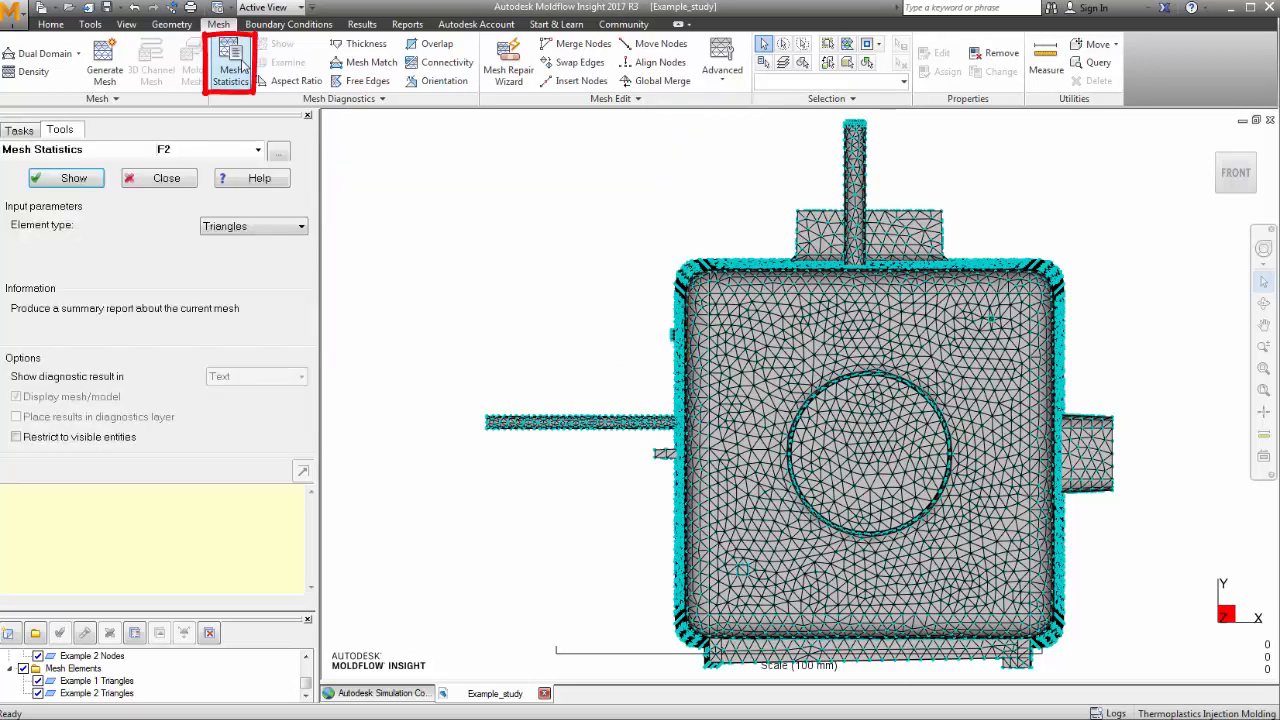
pyautogui.click(60, 181)
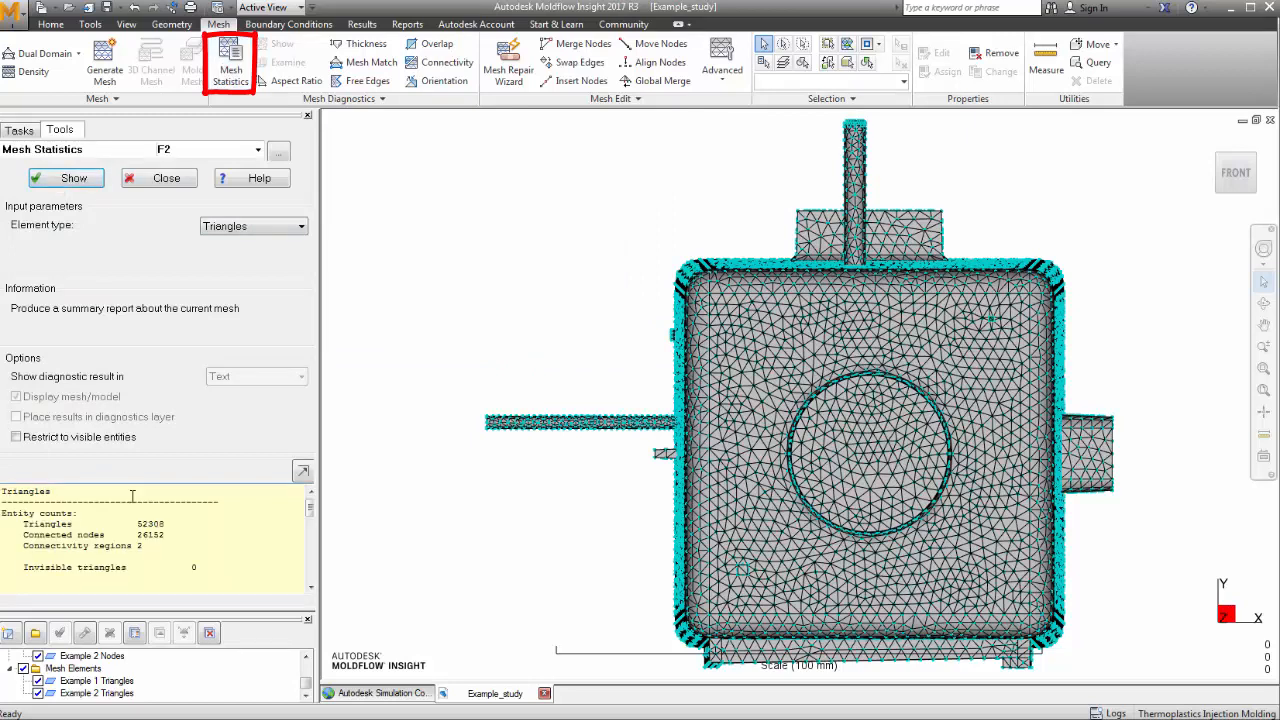
pyautogui.click(302, 471)
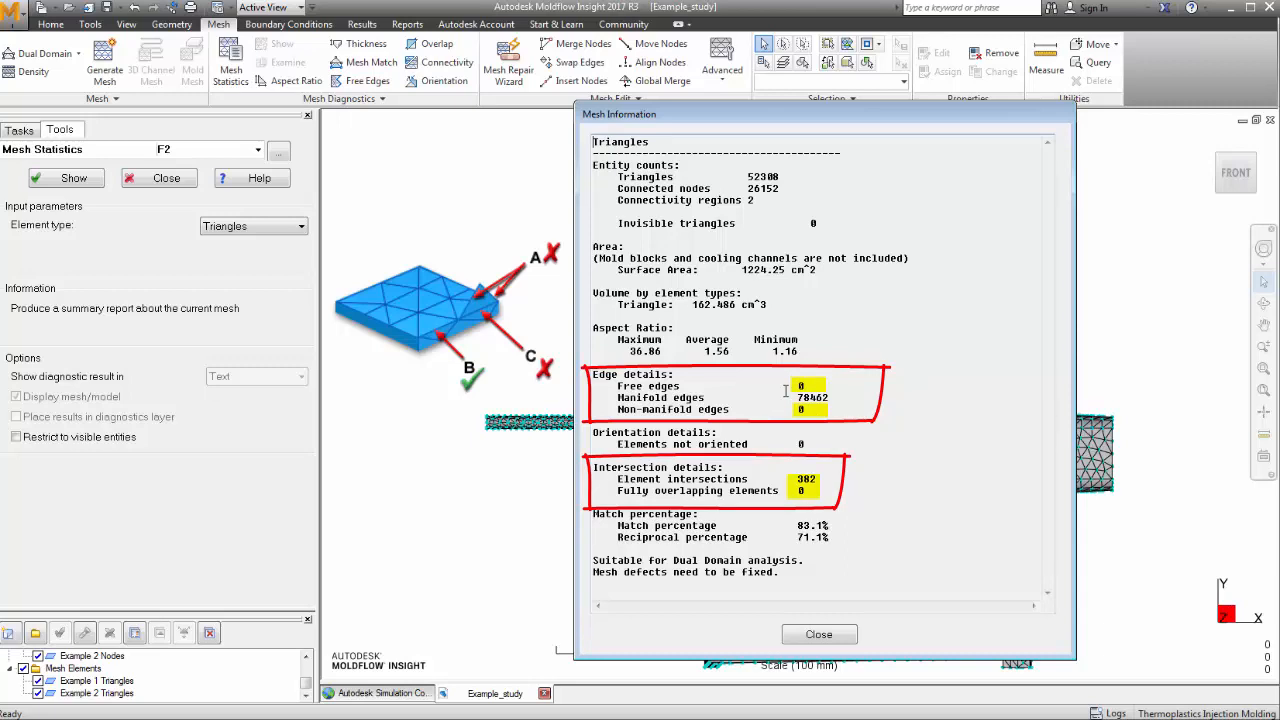
pyautogui.moveTo(797, 479); pyautogui.dragTo(826, 481)
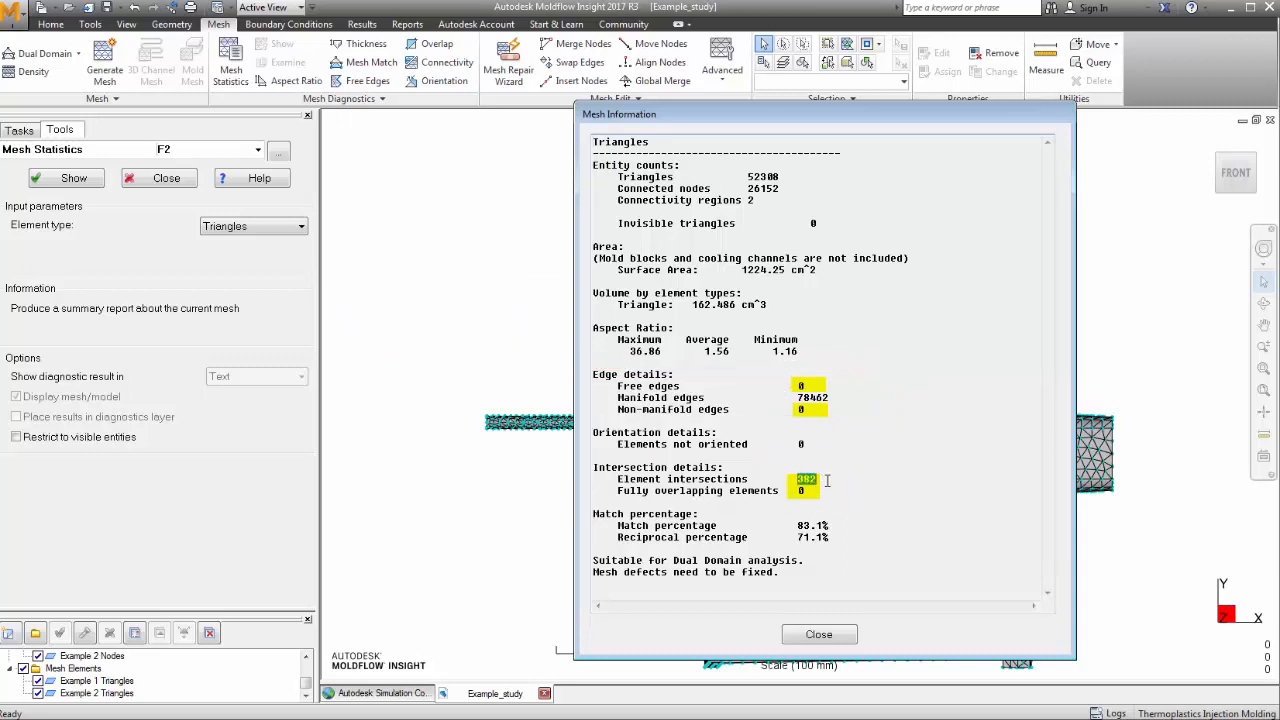
# - Close the statistics report, run the overlap/intersection diagnostic, and hide the Mesh Nodes layer
pyautogui.click(815, 636)
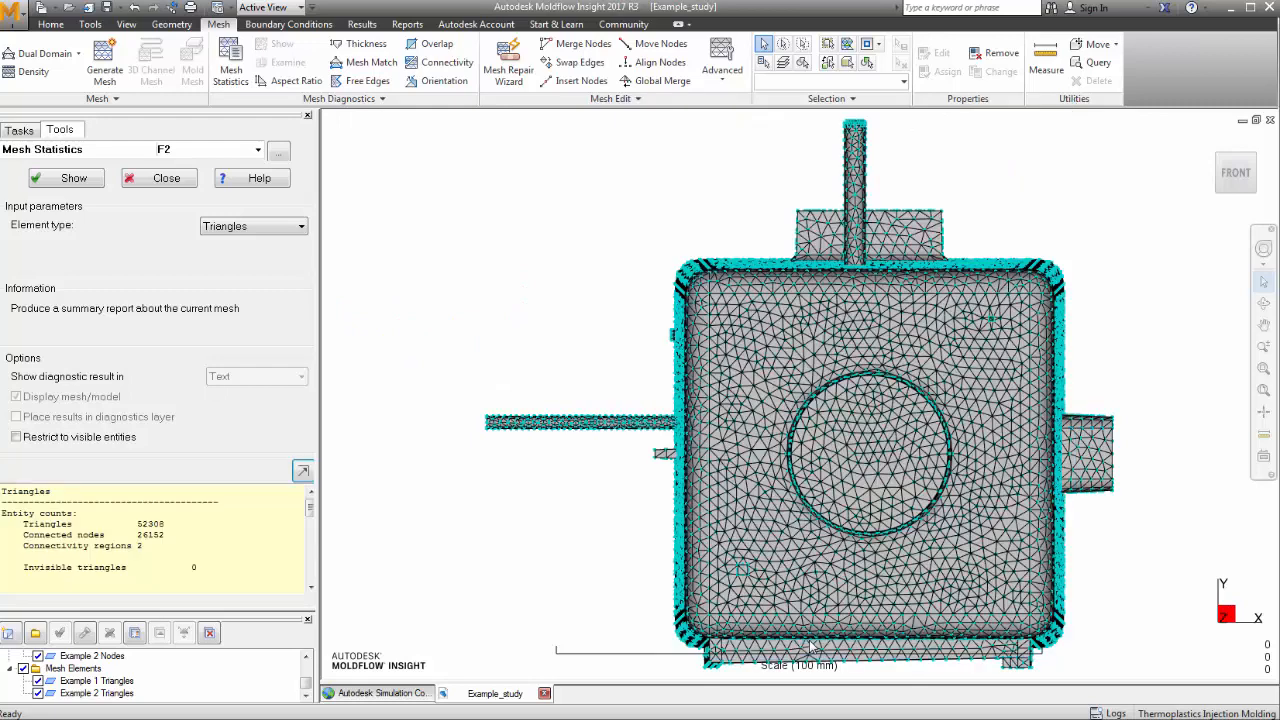
pyautogui.click(450, 52)
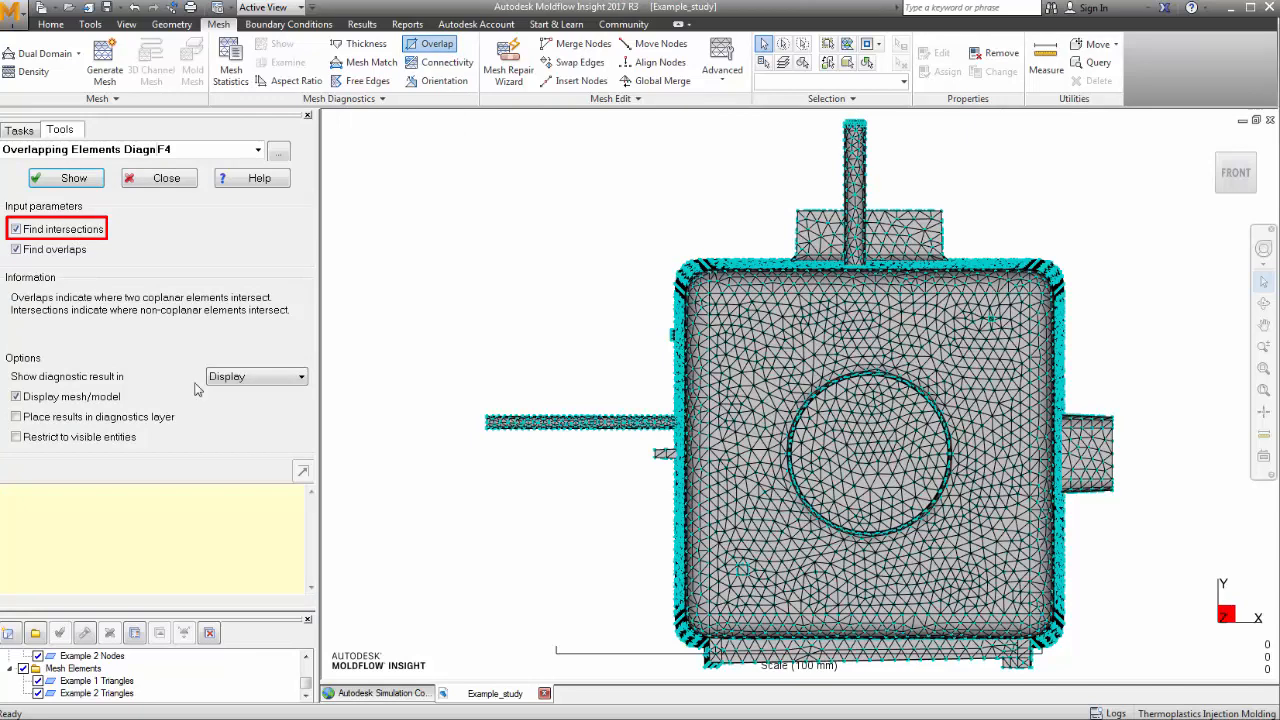
pyautogui.click(63, 180)
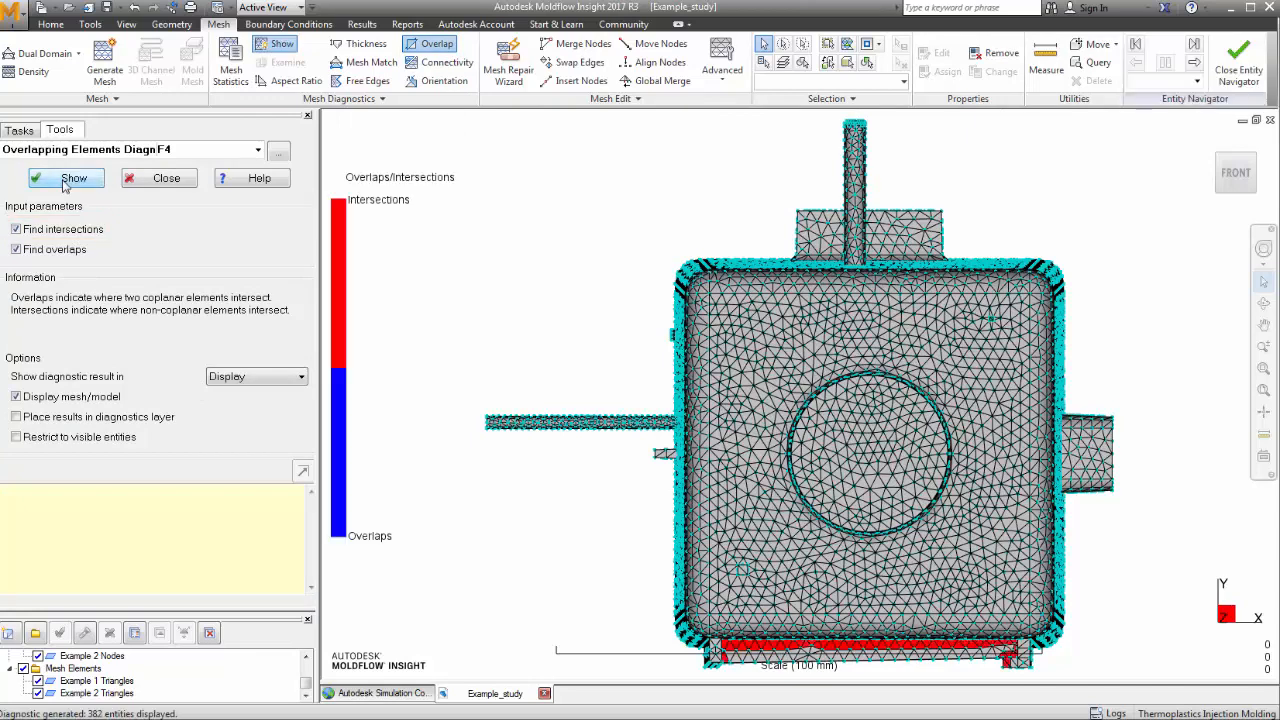
pyautogui.moveTo(144, 612); pyautogui.dragTo(136, 397)
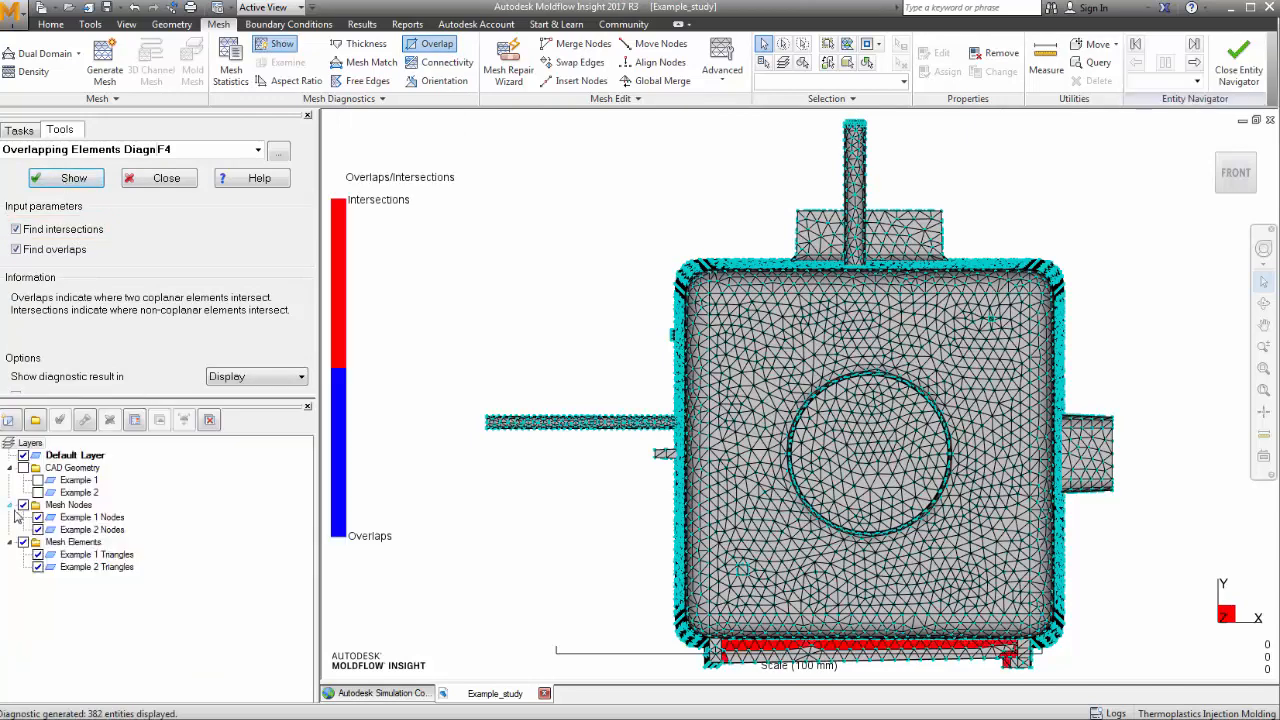
pyautogui.click(23, 505)
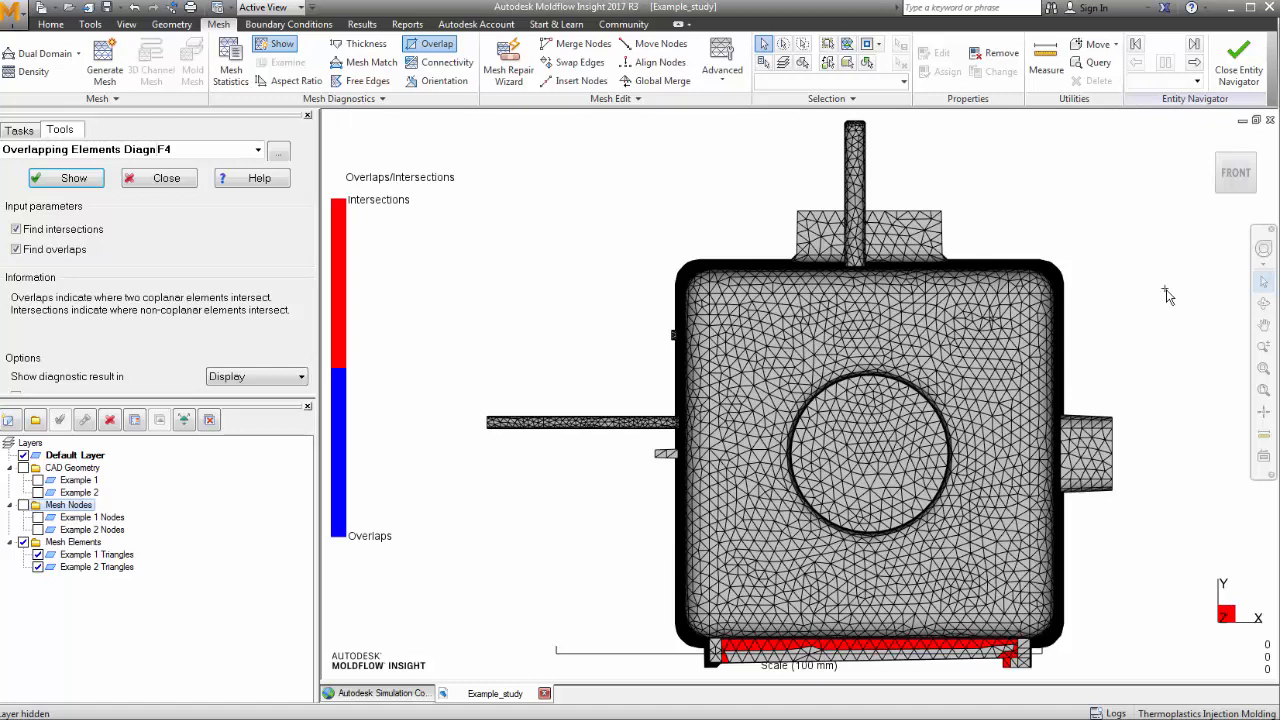
# - Toggle the Example 1 and Example 2 Triangles layers to locate the intersecting elements
pyautogui.moveTo(950, 585); pyautogui.dragTo(918, 472, button='middle')
pyautogui.moveTo(918, 472)
pyautogui.mouseDown()
pyautogui.moveTo(880, 490)
pyautogui.moveTo(760, 450)
pyautogui.moveTo(772, 433)
pyautogui.moveTo(751, 432)
pyautogui.mouseUp()
pyautogui.scroll(3, 761, 453)
pyautogui.scroll(3, 761, 453)
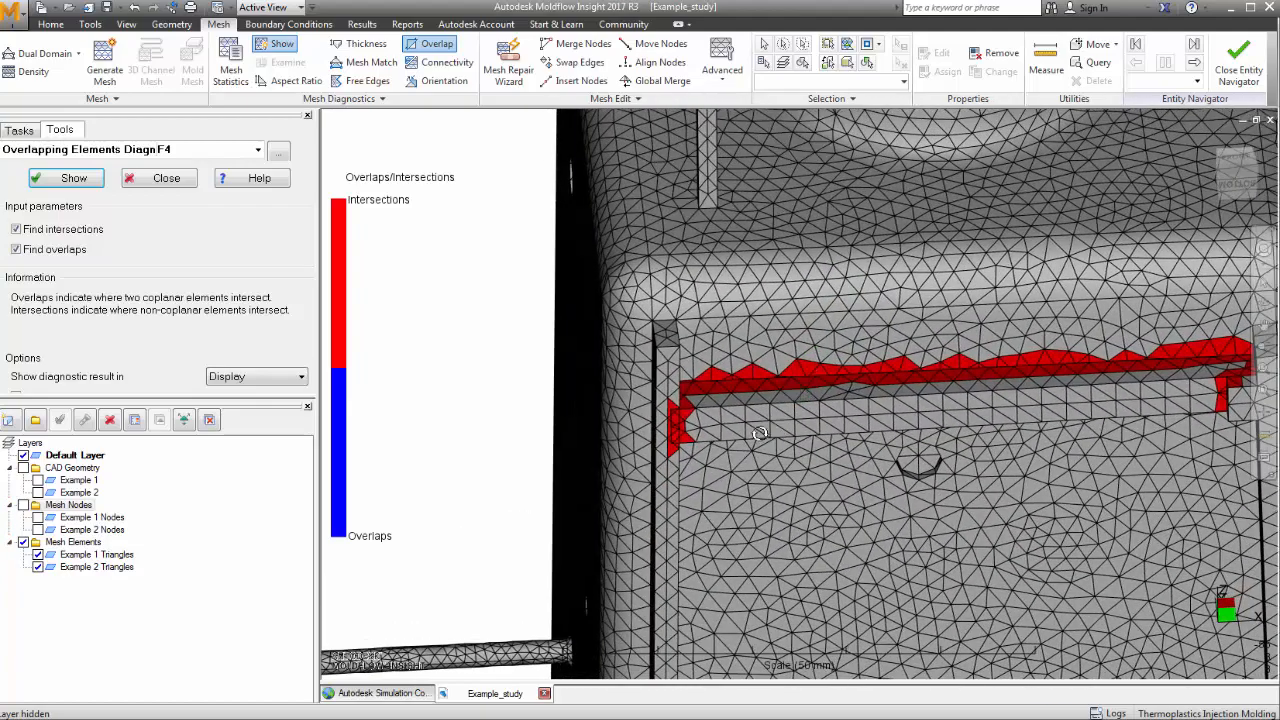
pyautogui.scroll(2, 751, 432)
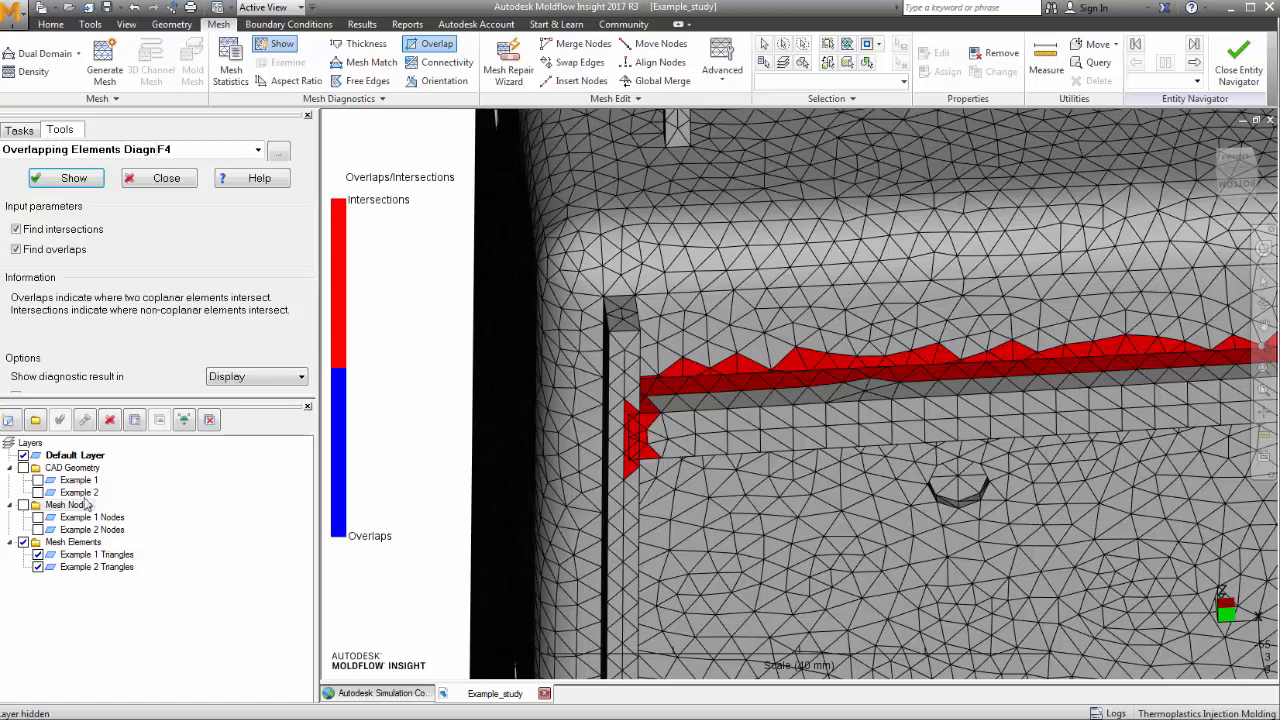
pyautogui.click(38, 555)
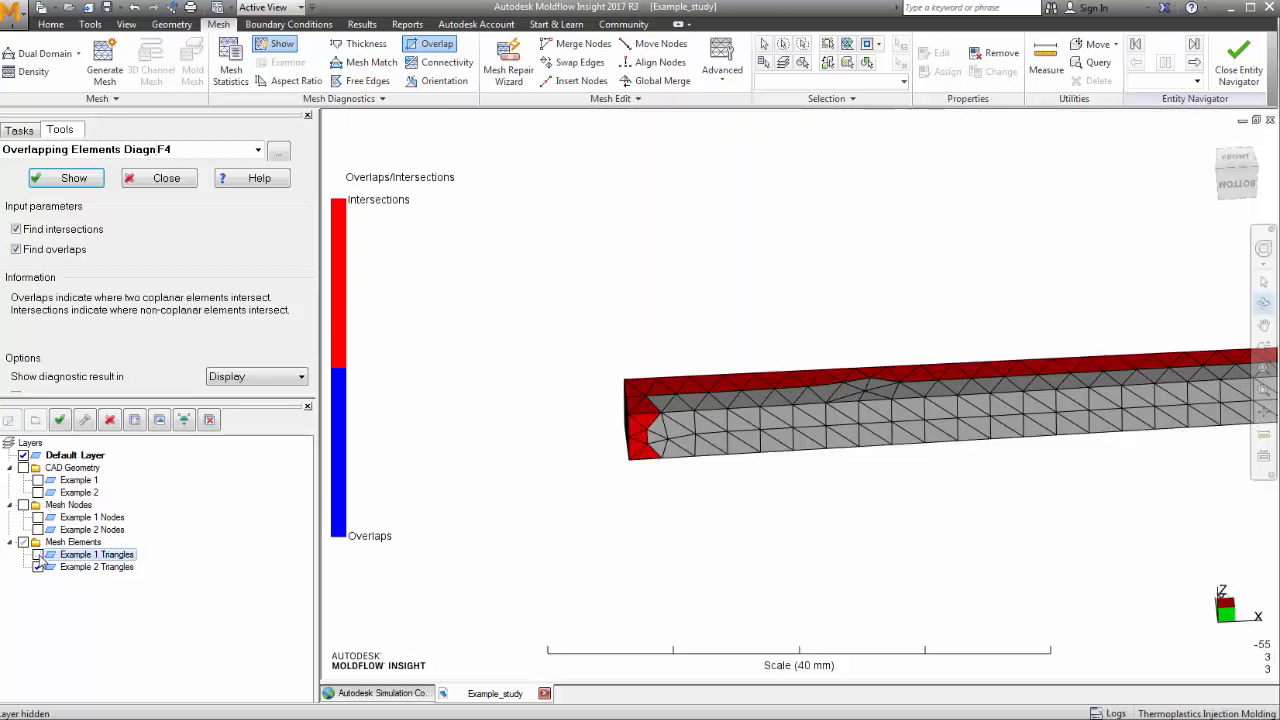
pyautogui.click(38, 555)
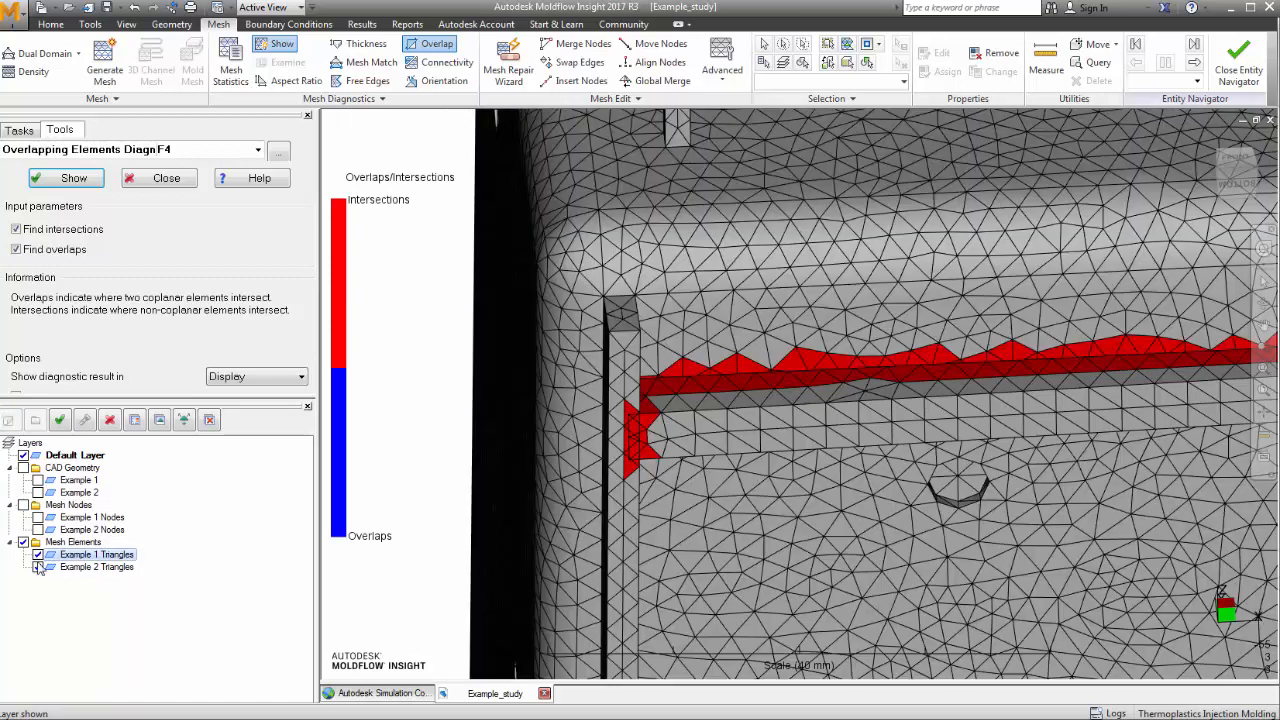
pyautogui.click(38, 567)
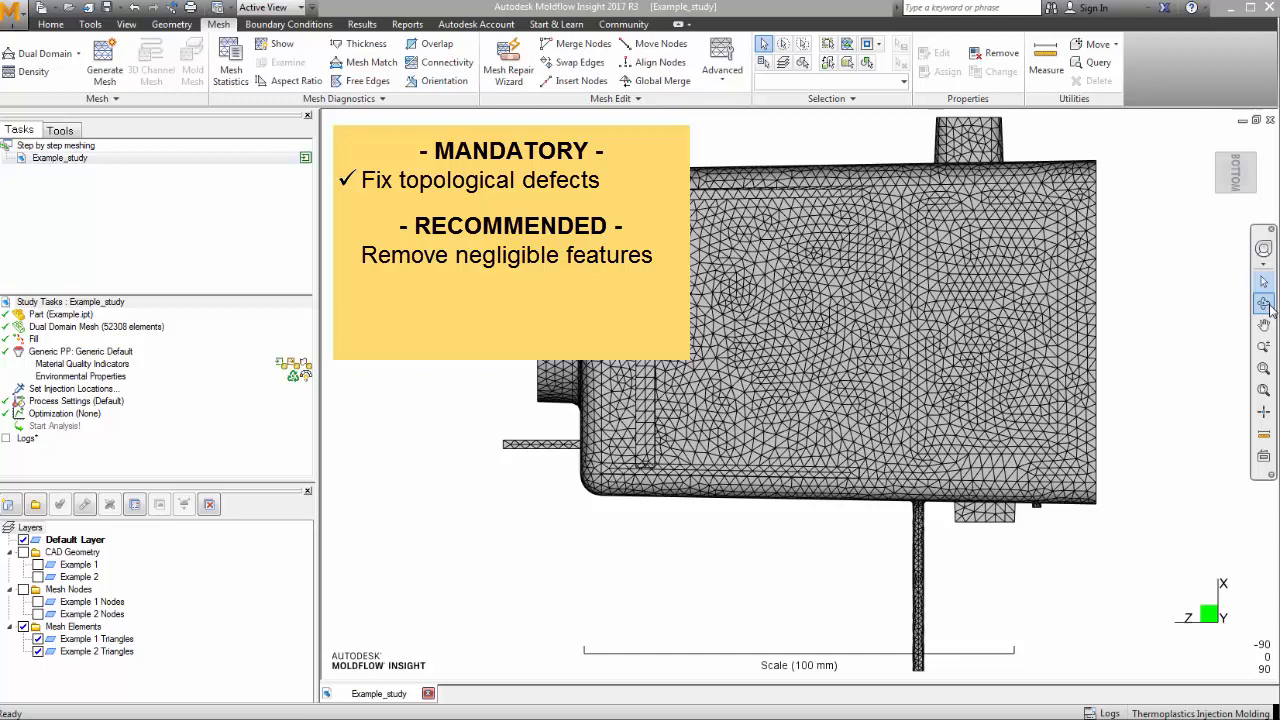
pyautogui.click(1263, 303)
pyautogui.moveTo(1108, 299); pyautogui.dragTo(1086, 307)
pyautogui.scroll(3, 912, 358)
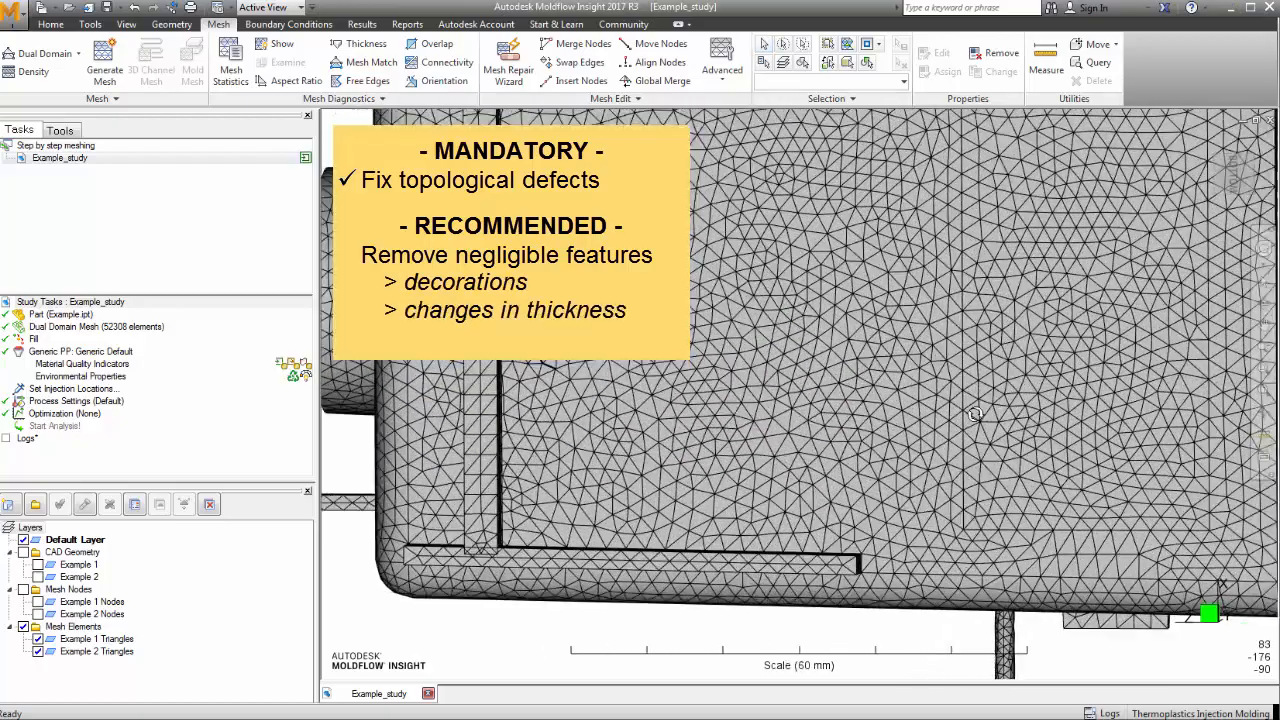
pyautogui.scroll(2, 953, 411)
pyautogui.moveTo(953, 411); pyautogui.dragTo(918, 424)
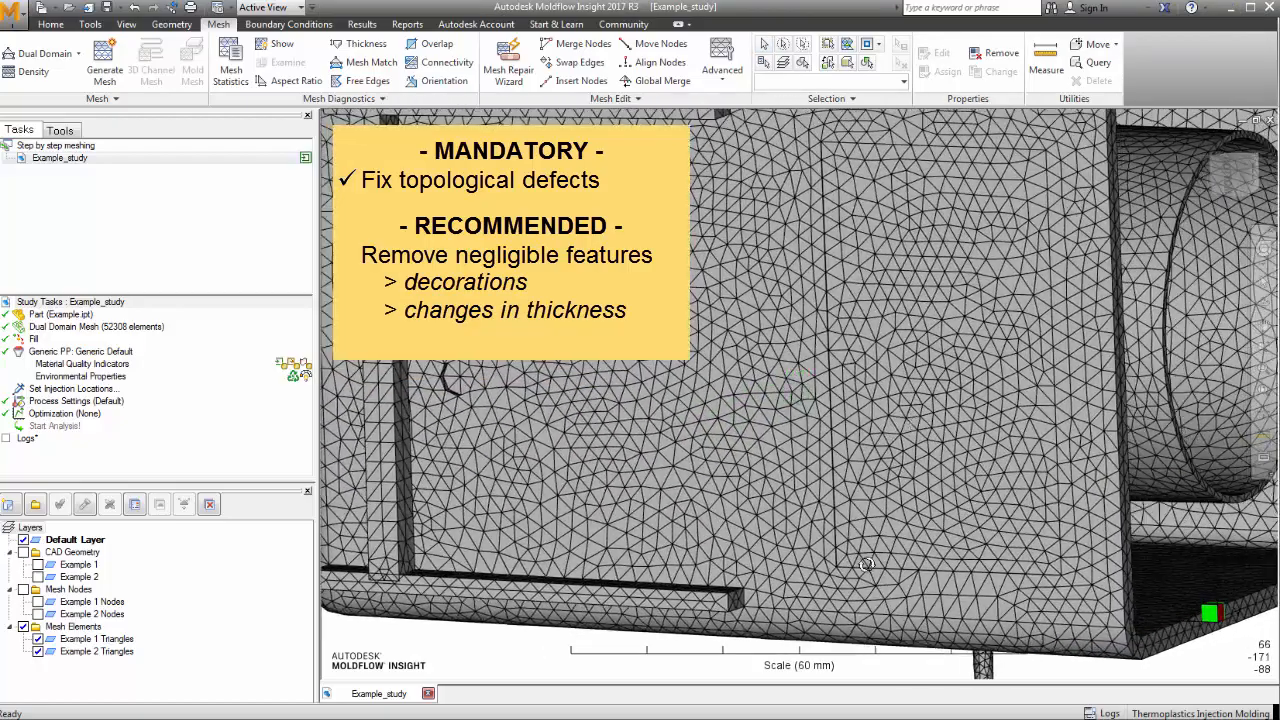
pyautogui.scroll(2, 866, 565)
pyautogui.moveTo(866, 565); pyautogui.dragTo(816, 546)
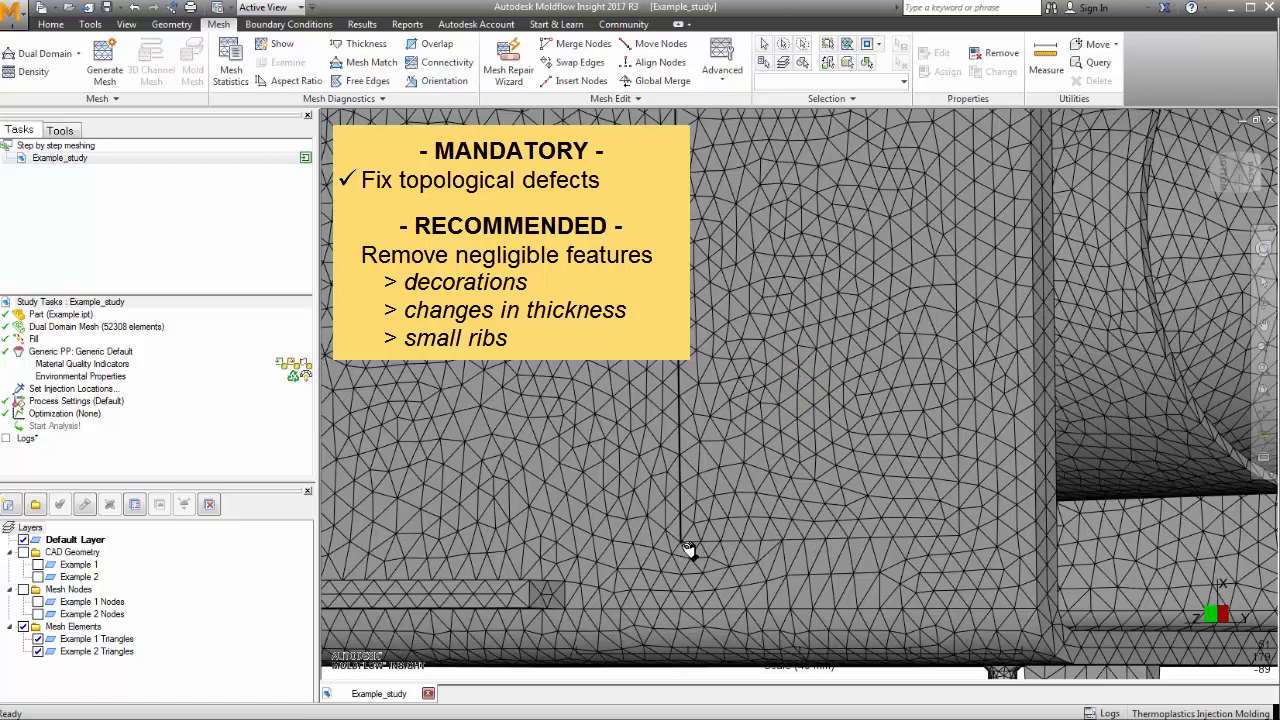
pyautogui.scroll(5, 846, 429)
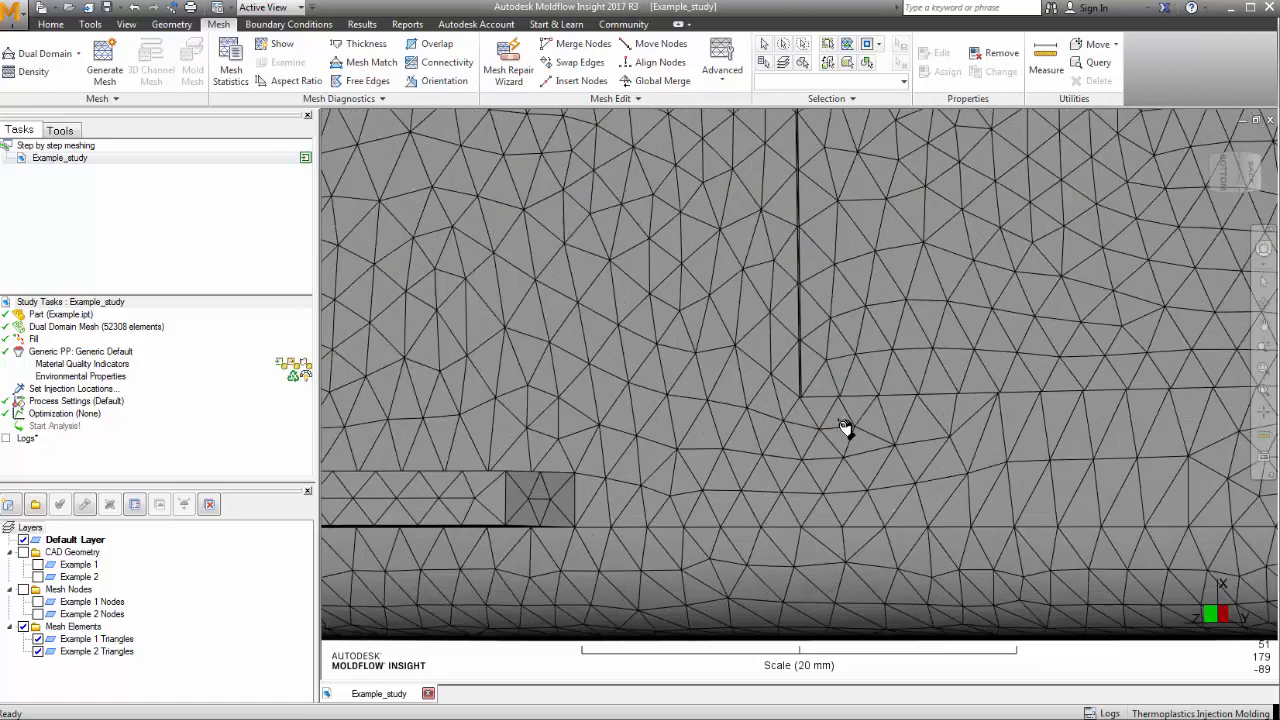
pyautogui.scroll(5, 846, 428)
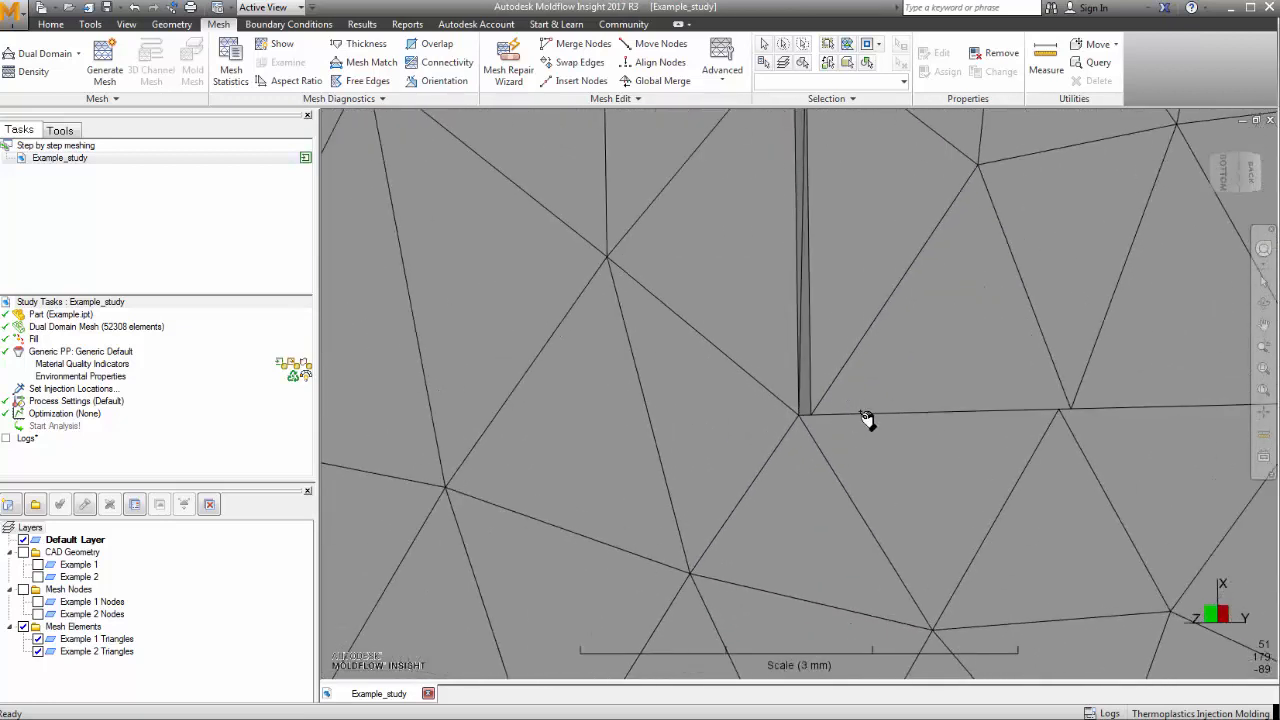
pyautogui.moveTo(1080, 365)
pyautogui.mouseDown()
pyautogui.moveTo(1006, 374)
pyautogui.moveTo(989, 434)
pyautogui.moveTo(957, 449)
pyautogui.moveTo(1002, 428)
pyautogui.moveTo(990, 370)
pyautogui.moveTo(948, 369)
pyautogui.moveTo(999, 377)
pyautogui.mouseUp()
pyautogui.scroll(-5, 999, 377)
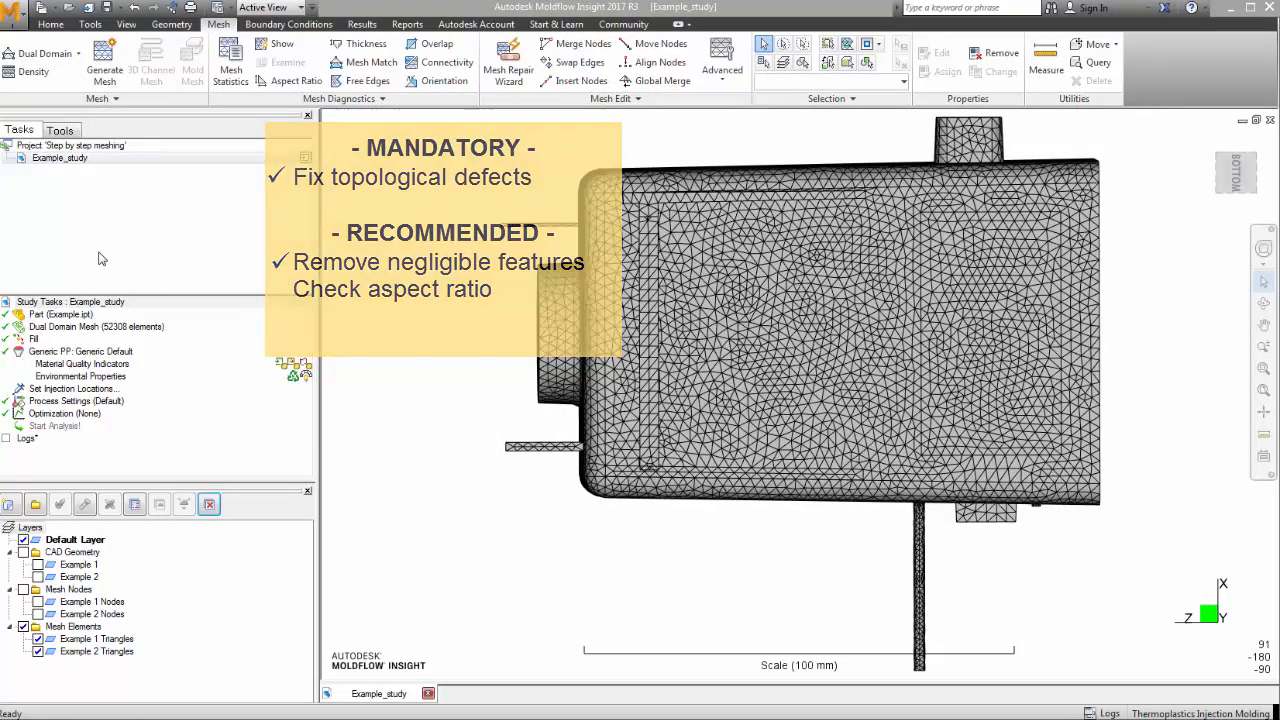
# - Show the aspect ratio diagnostic with minimum 20 and orbit to the top face
pyautogui.click(286, 81)
pyautogui.click(74, 178)
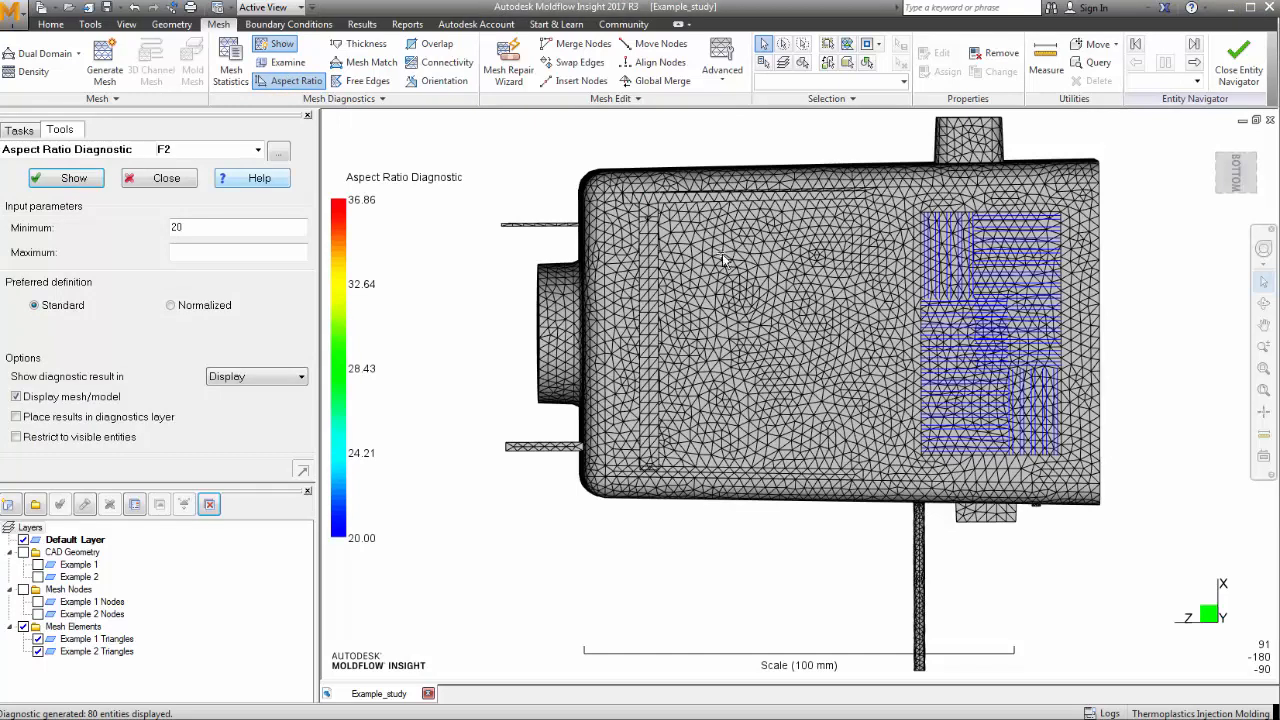
pyautogui.click(1263, 303)
pyautogui.moveTo(760, 261); pyautogui.dragTo(725, 267)
pyautogui.scroll(3, 725, 267)
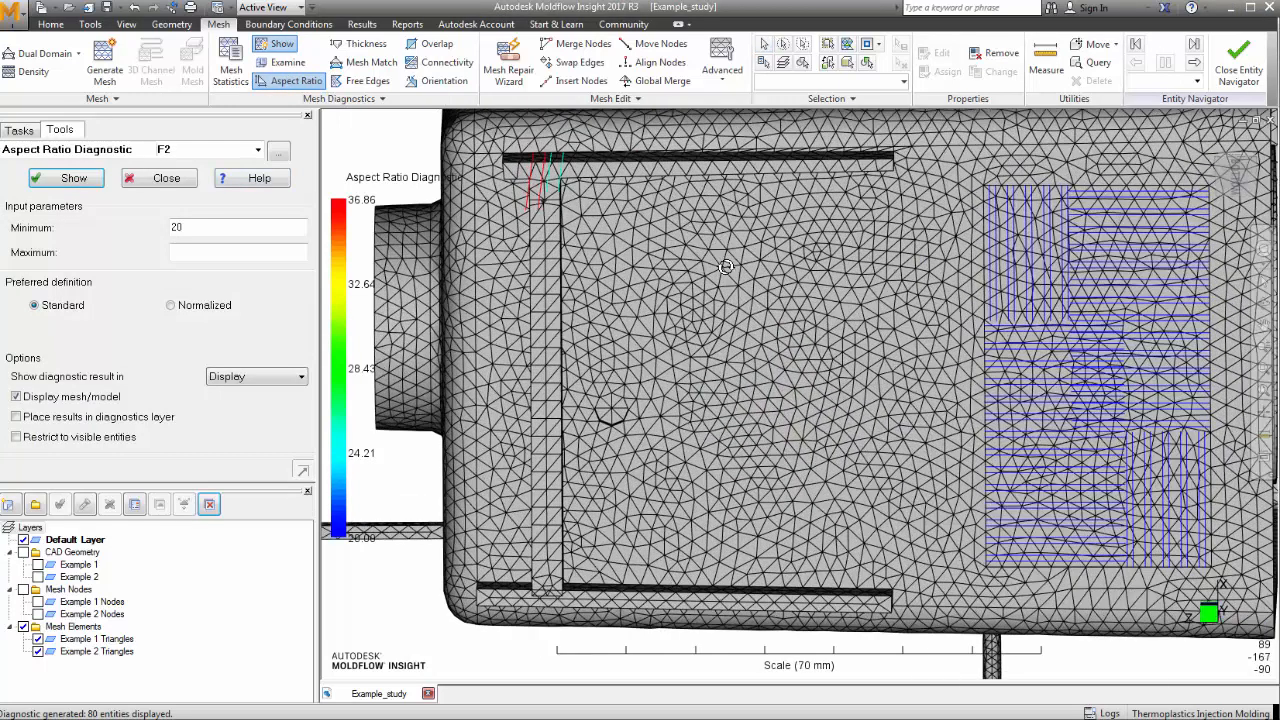
# - Pan and orbit around the rib area to inspect the flagged elements, then fit the whole part
pyautogui.click(1263, 306)
pyautogui.moveTo(875, 368); pyautogui.dragTo(932, 551)
pyautogui.scroll(5, 758, 448)
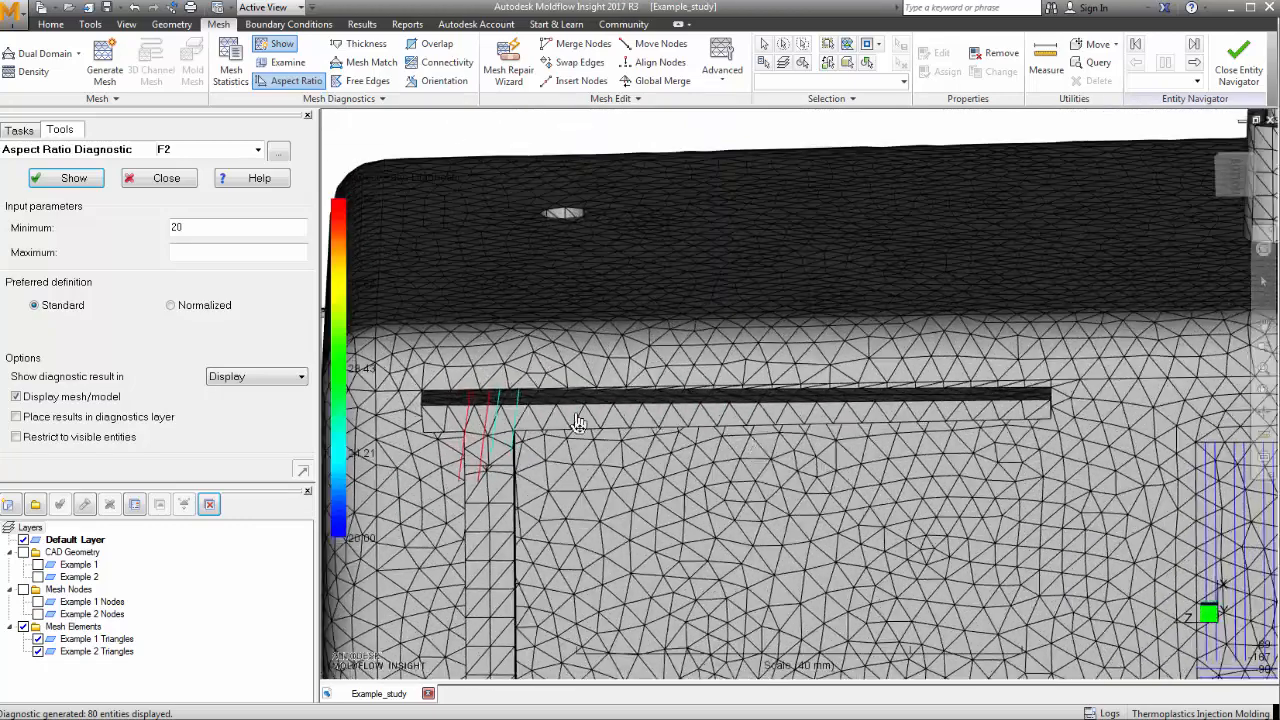
pyautogui.click(1266, 304)
pyautogui.moveTo(568, 372); pyautogui.dragTo(545, 330)
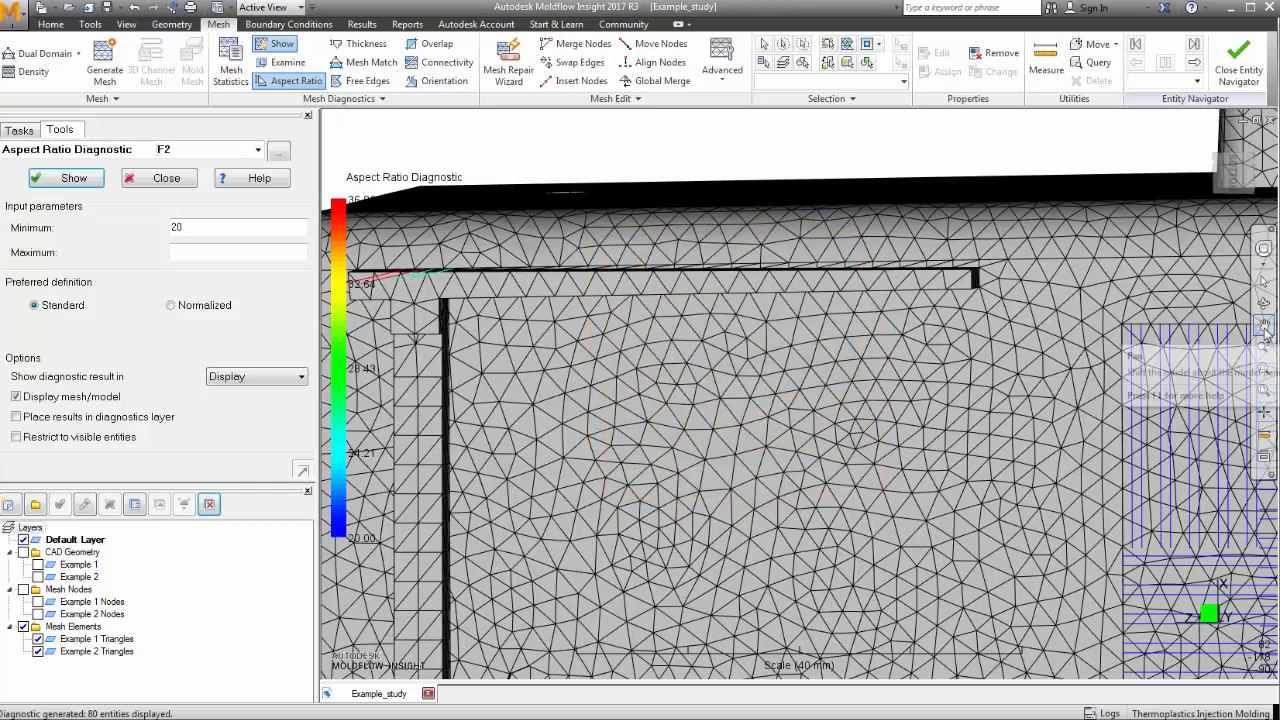
pyautogui.click(1230, 337)
pyautogui.moveTo(1014, 394); pyautogui.dragTo(684, 204)
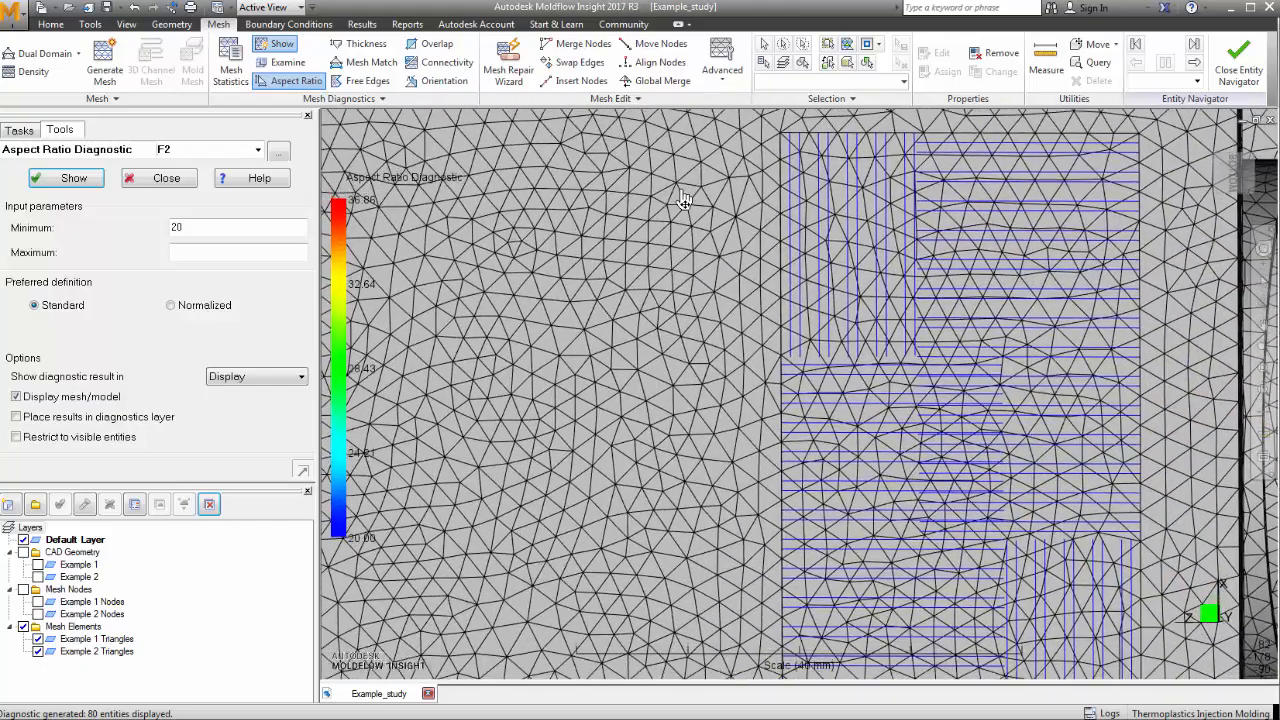
pyautogui.scroll(-5, 946, 290)
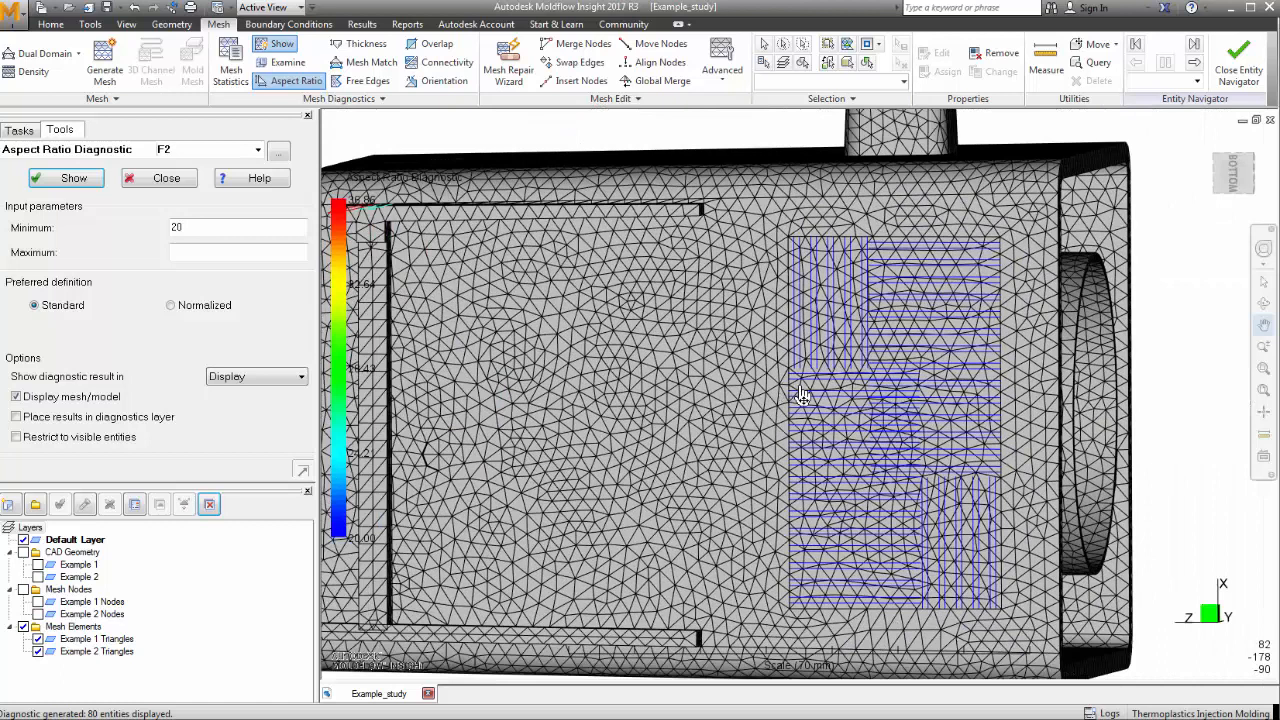
pyautogui.click(1263, 391)
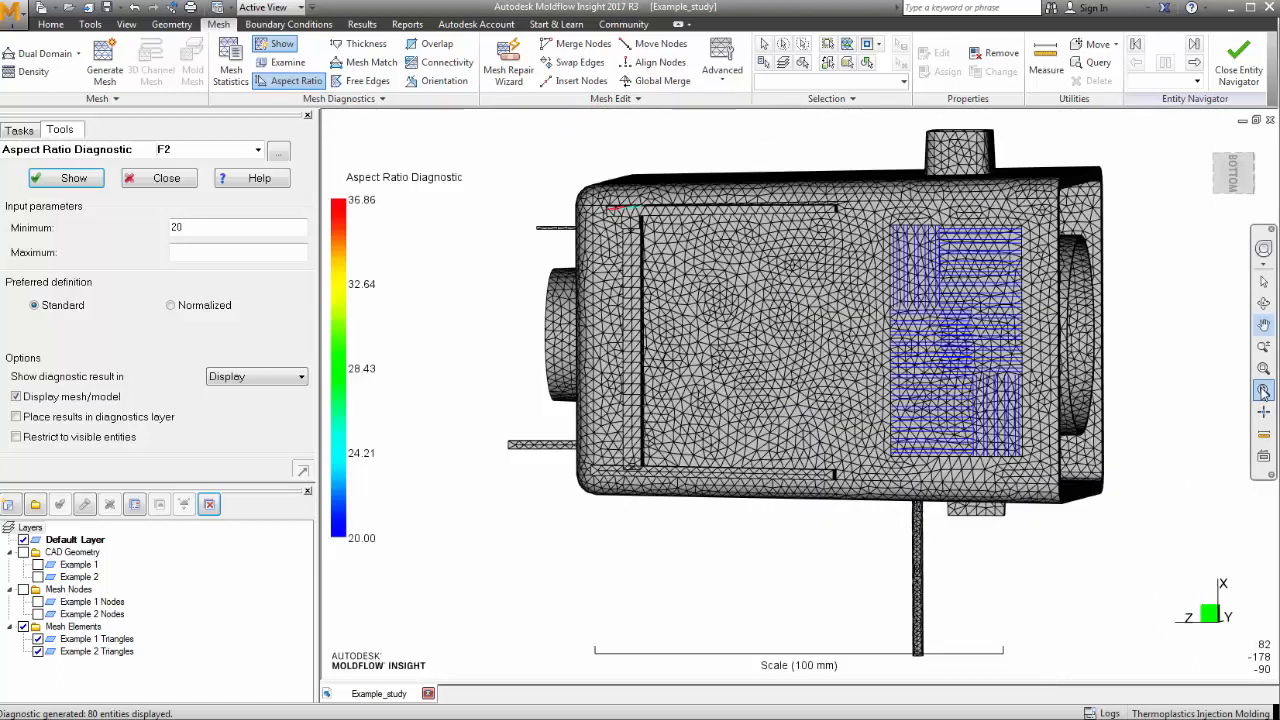